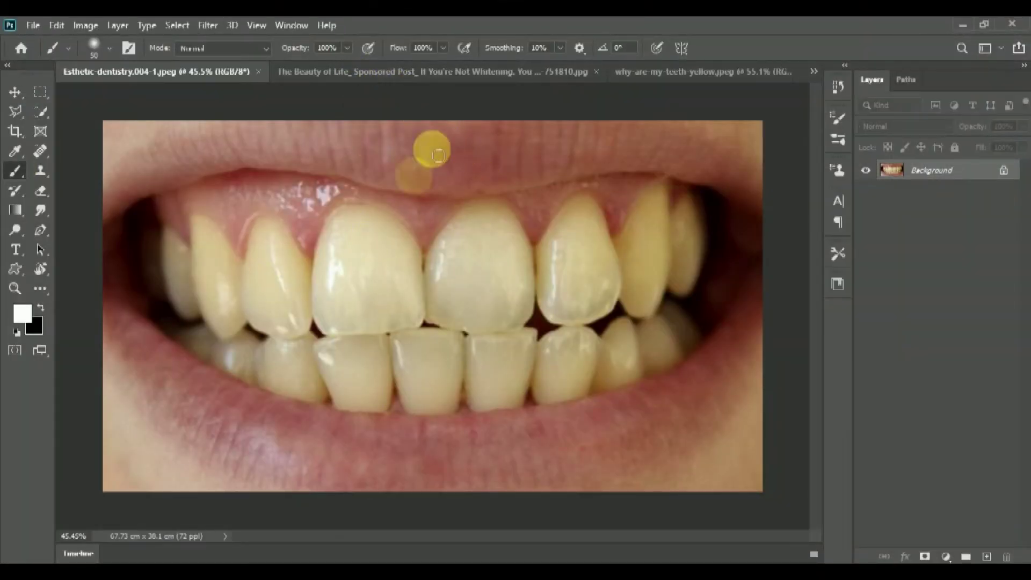
# Step: Look through the three smile photos and return to the first teeth photo
pyautogui.click(402, 73)
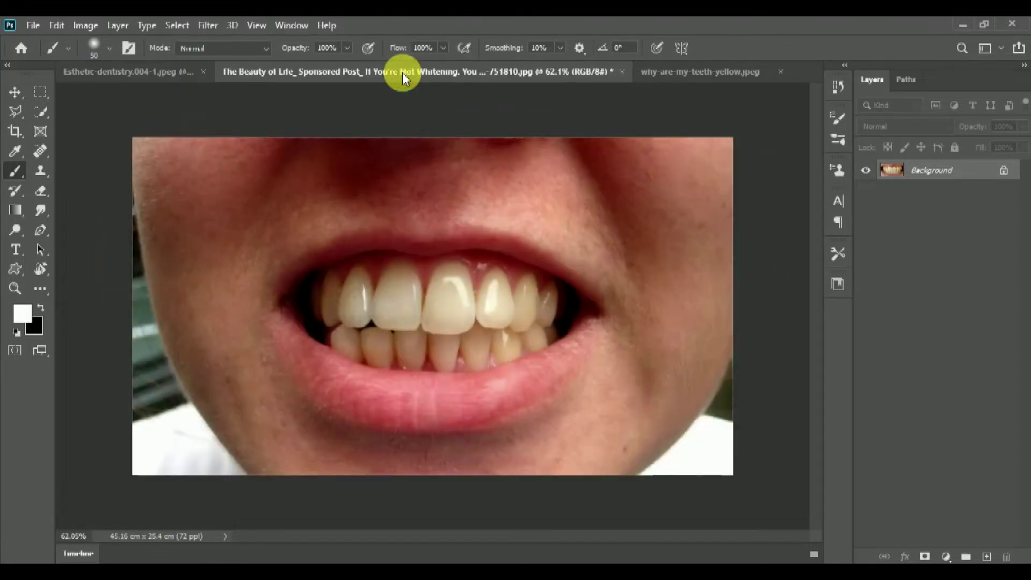
pyautogui.click(685, 71)
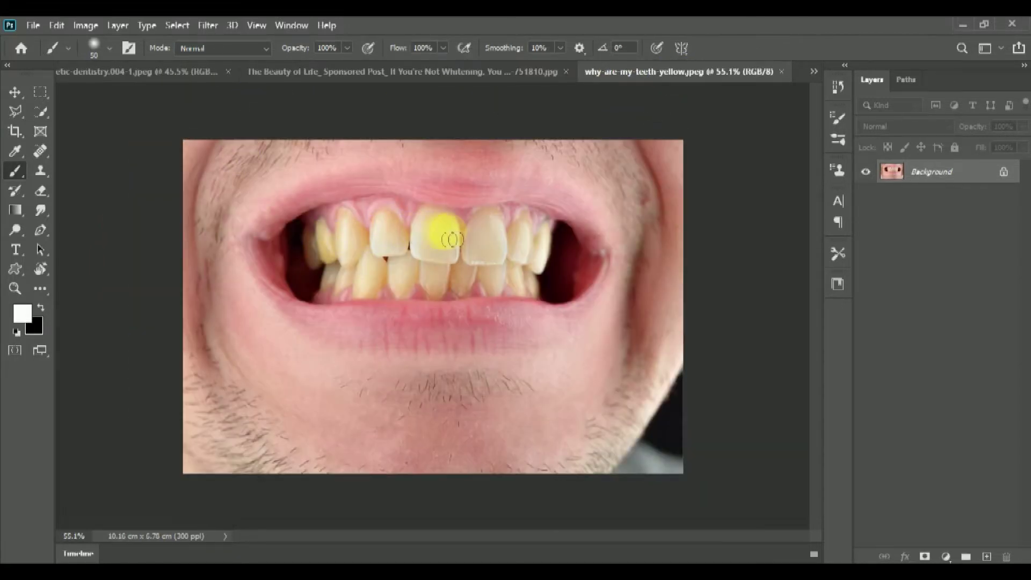
pyautogui.click(161, 73)
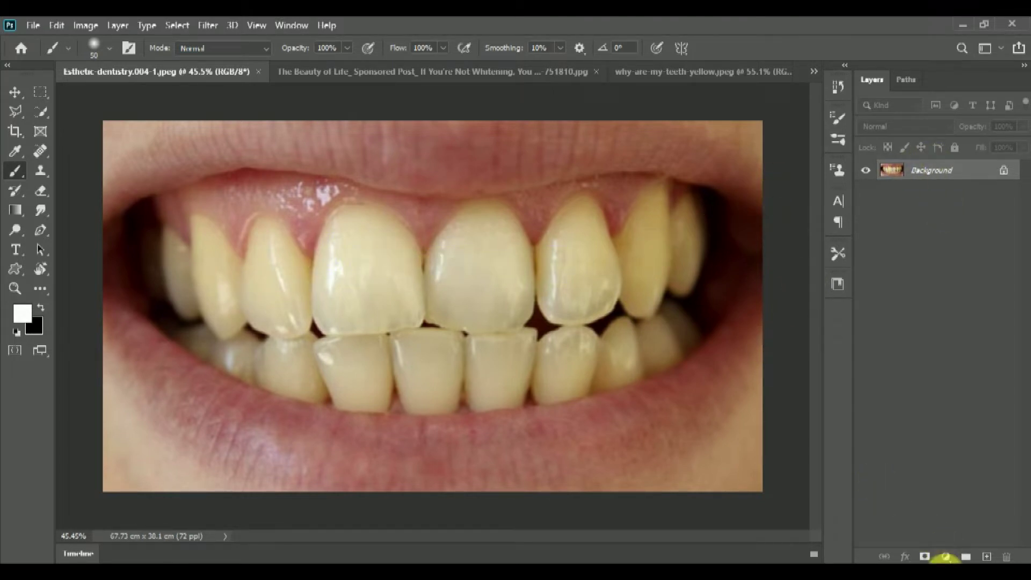
# Step: Add a Hue/Saturation adjustment layer targeting Yellows by sampling a tooth
pyautogui.click(946, 557)
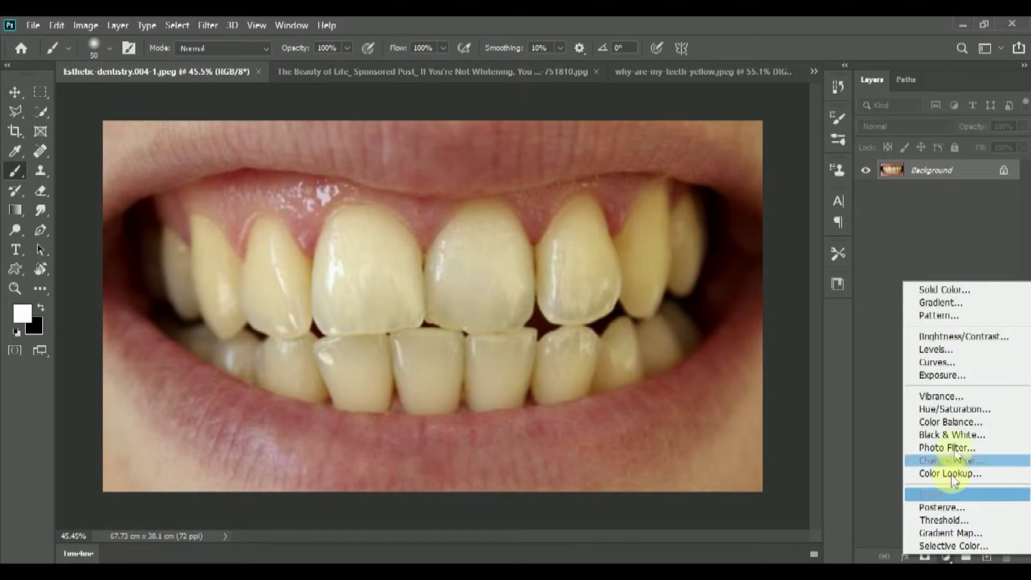
pyautogui.click(960, 410)
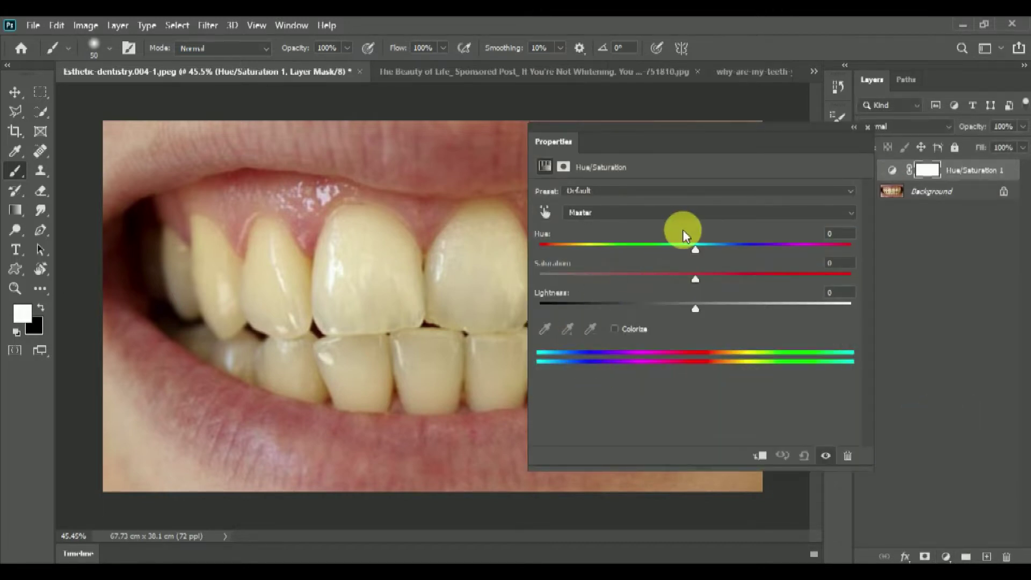
pyautogui.click(545, 213)
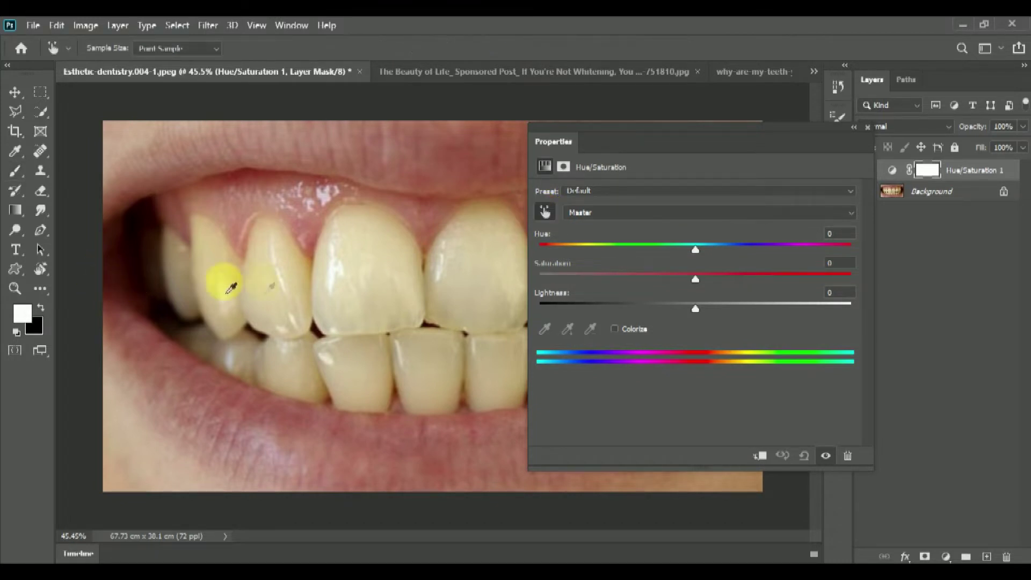
pyautogui.click(293, 263)
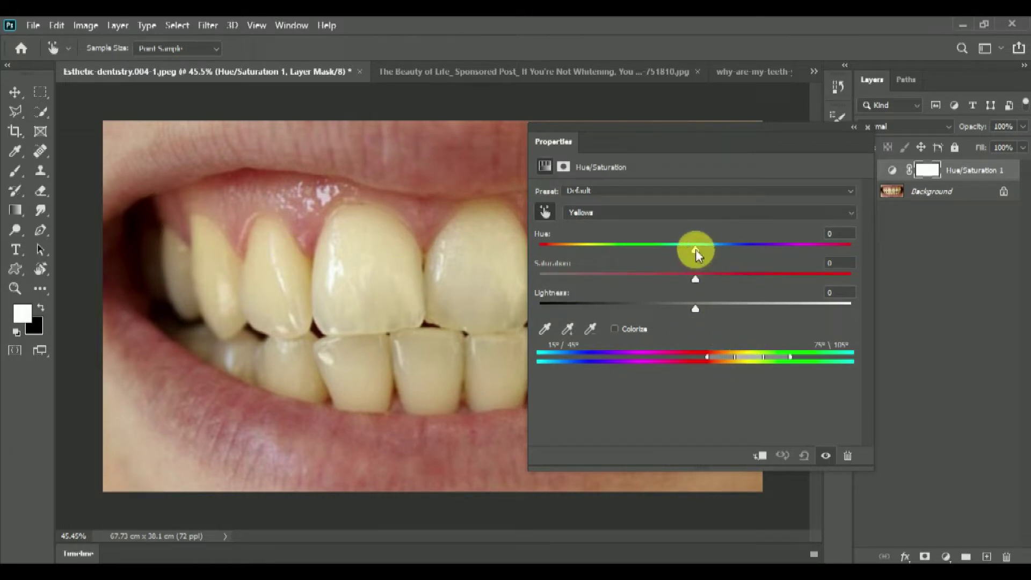
# Step: Exaggerate Hue +180 and Saturation +100, then narrow Yellows to 15°/23°–53°/68° around the teeth
pyautogui.moveTo(694, 249); pyautogui.dragTo(858, 246)
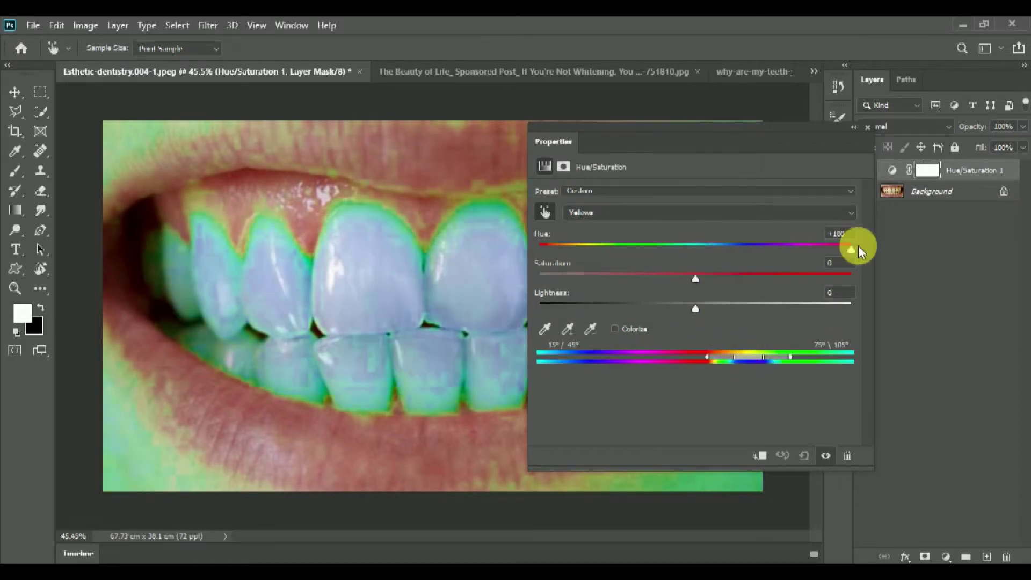
pyautogui.moveTo(695, 279); pyautogui.dragTo(889, 280)
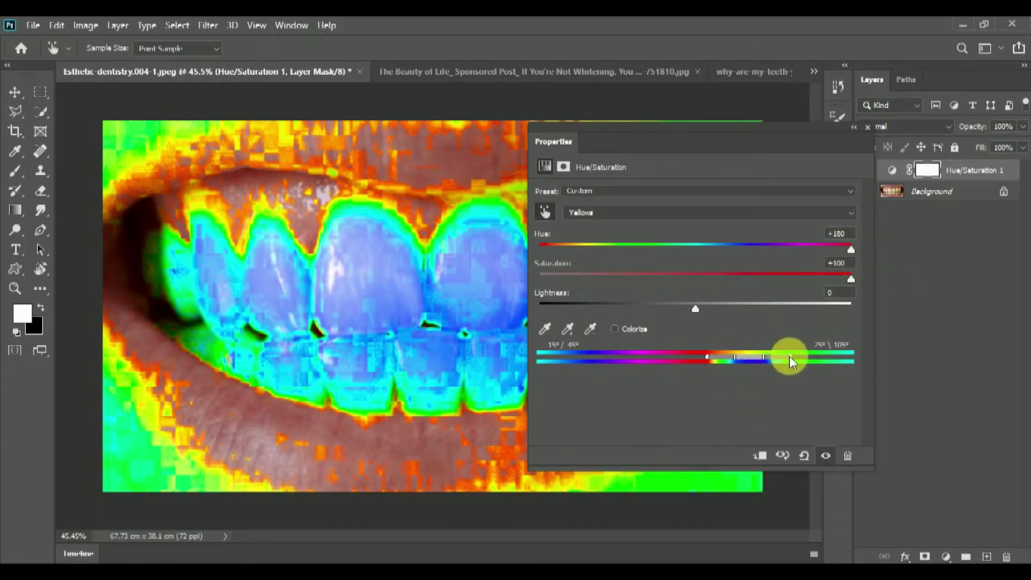
pyautogui.moveTo(790, 355); pyautogui.dragTo(775, 356)
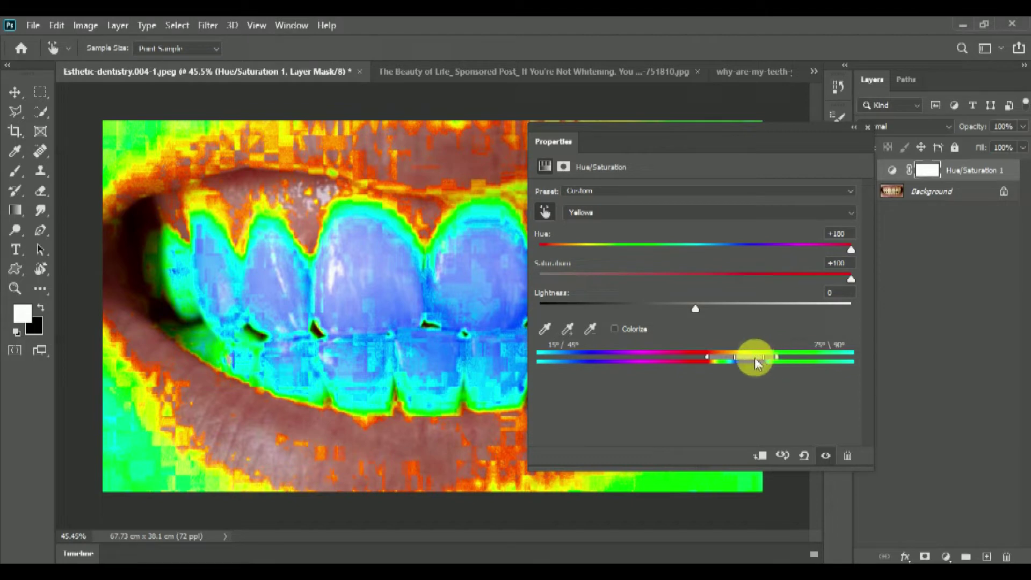
pyautogui.moveTo(706, 359)
pyautogui.mouseDown()
pyautogui.moveTo(748, 363)
pyautogui.moveTo(726, 356)
pyautogui.mouseUp()
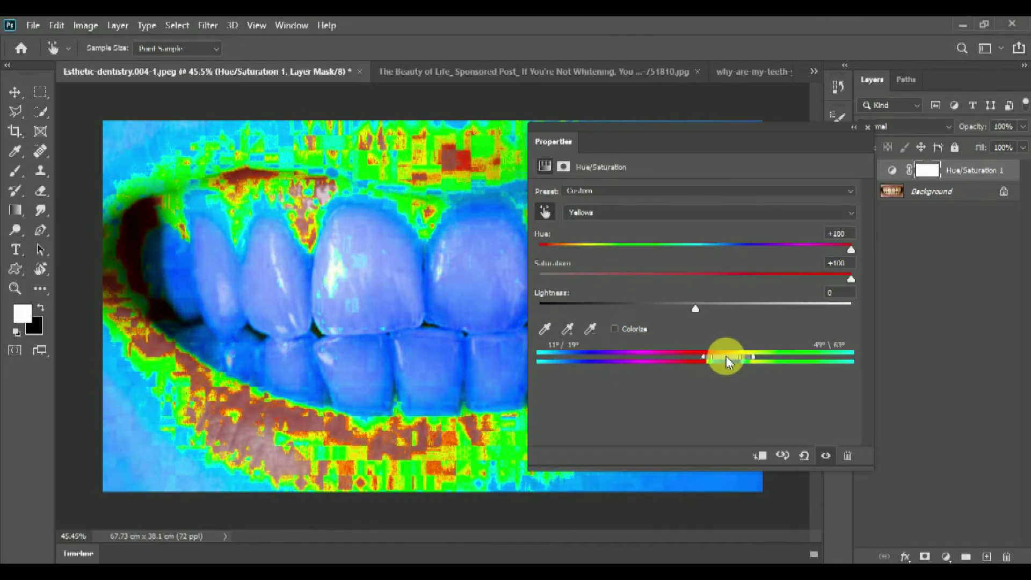
pyautogui.moveTo(729, 357); pyautogui.dragTo(730, 357)
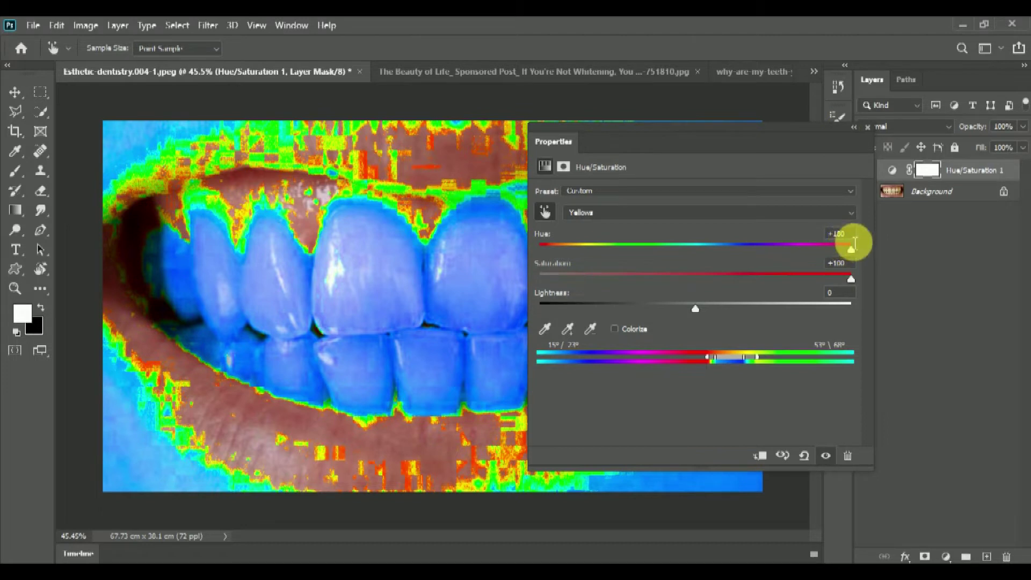
pyautogui.moveTo(852, 236); pyautogui.dragTo(745, 235)
# Step: Reset Hue and Saturation to 0 and raise the Yellows Lightness to about +41
pyautogui.write('0')
pyautogui.press('Tab')
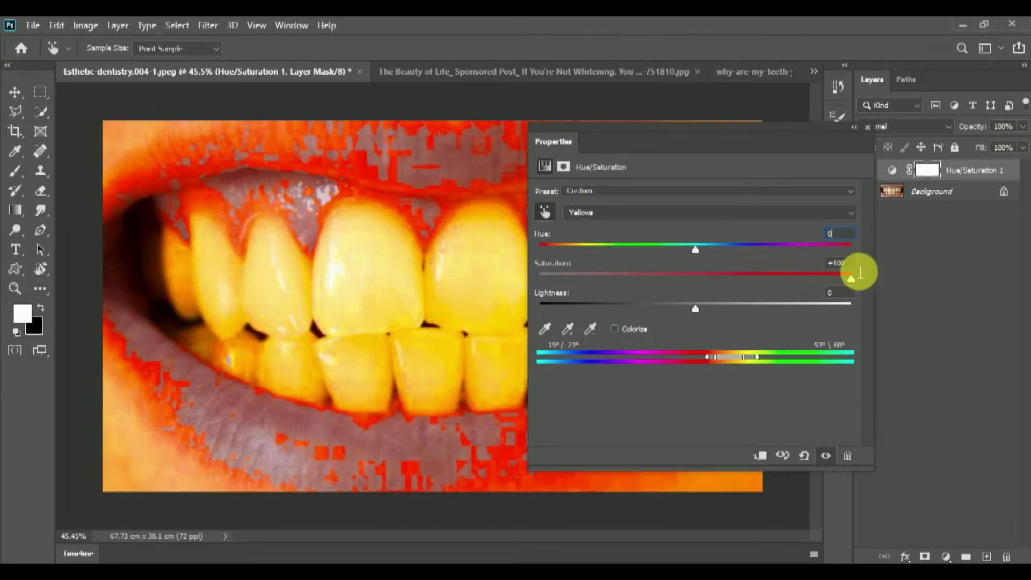
pyautogui.write('0')
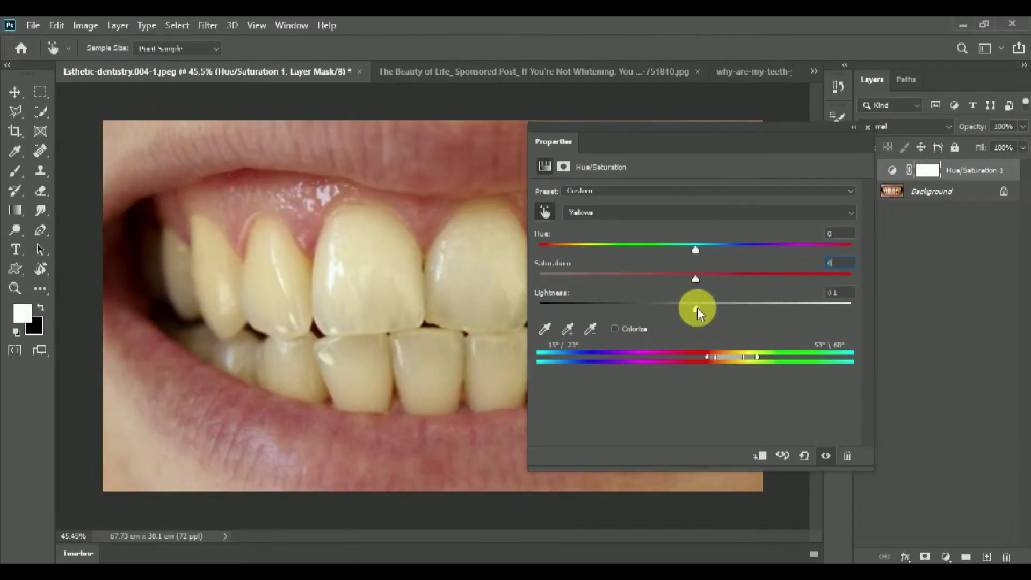
pyautogui.moveTo(694, 310); pyautogui.dragTo(723, 309)
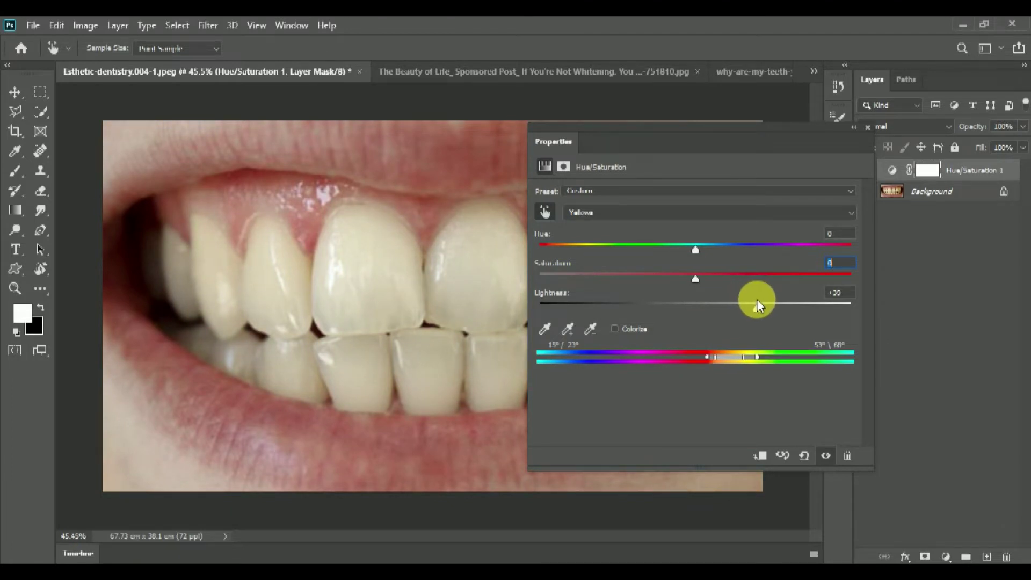
pyautogui.moveTo(756, 300); pyautogui.dragTo(759, 304)
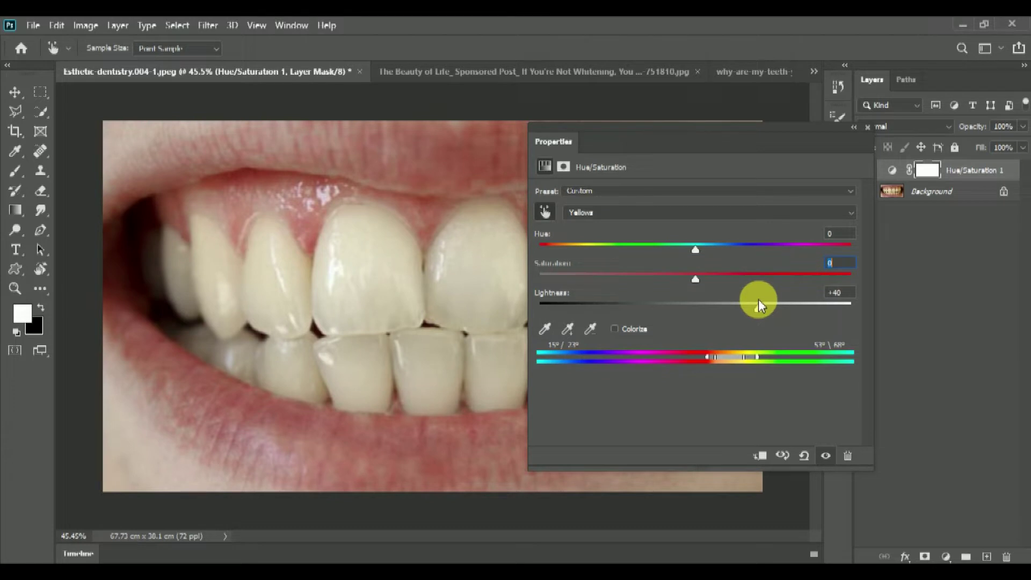
pyautogui.click(869, 131)
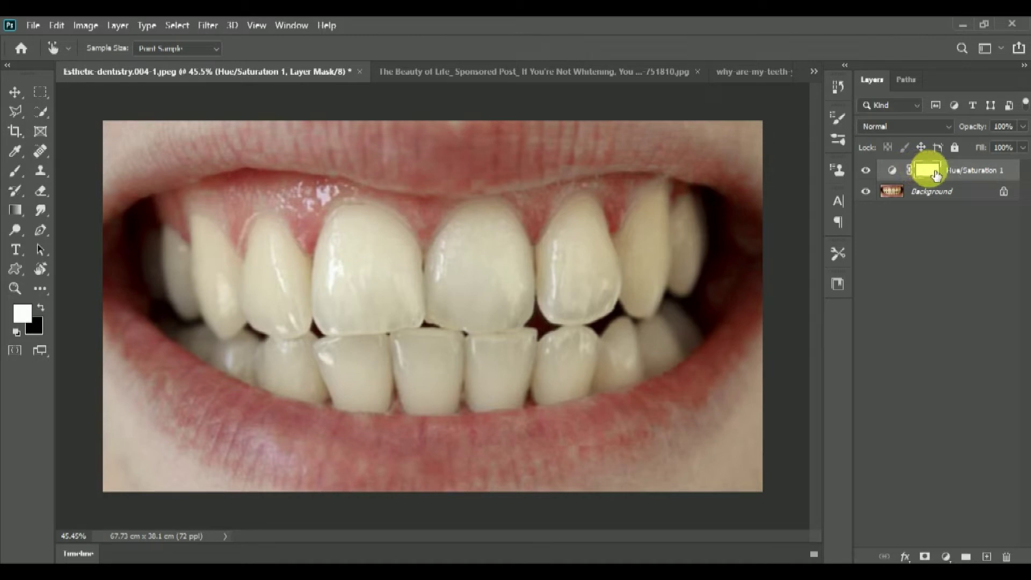
# Step: Invert the Hue/Saturation mask to black and set up the Brush with white foreground
pyautogui.hotkey('ctrl', 'i')
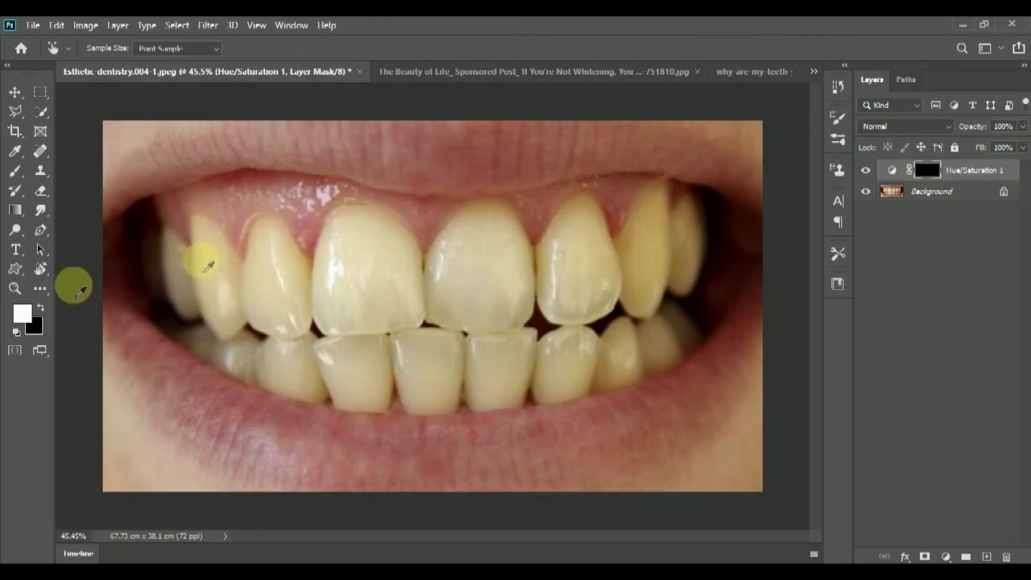
pyautogui.click(14, 177)
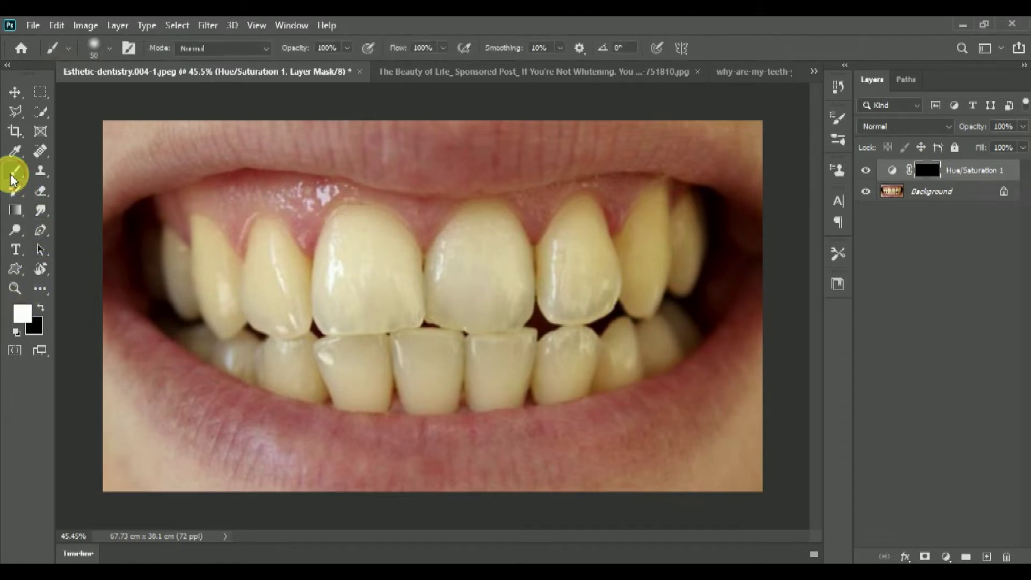
pyautogui.click(22, 316)
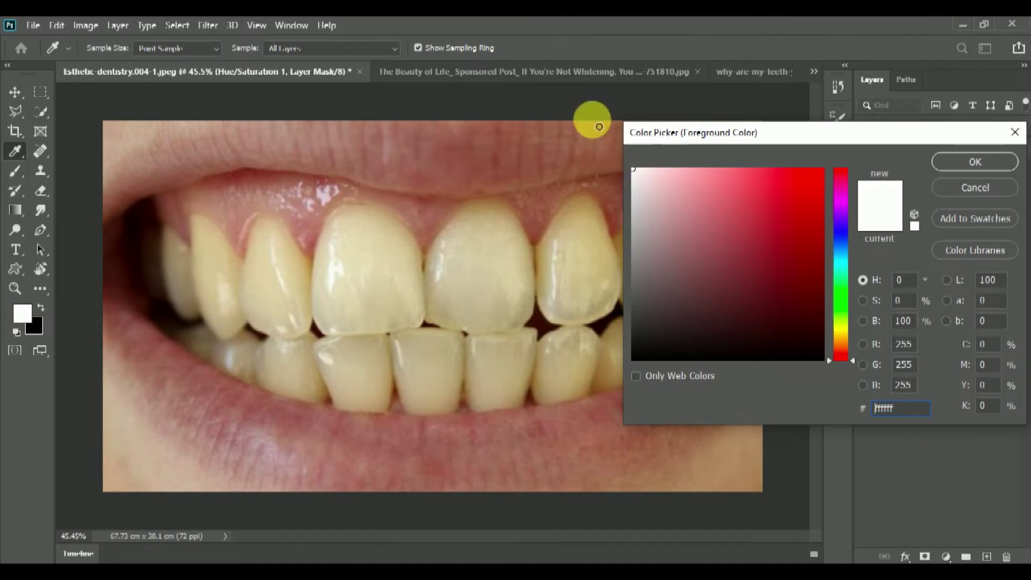
pyautogui.click(953, 161)
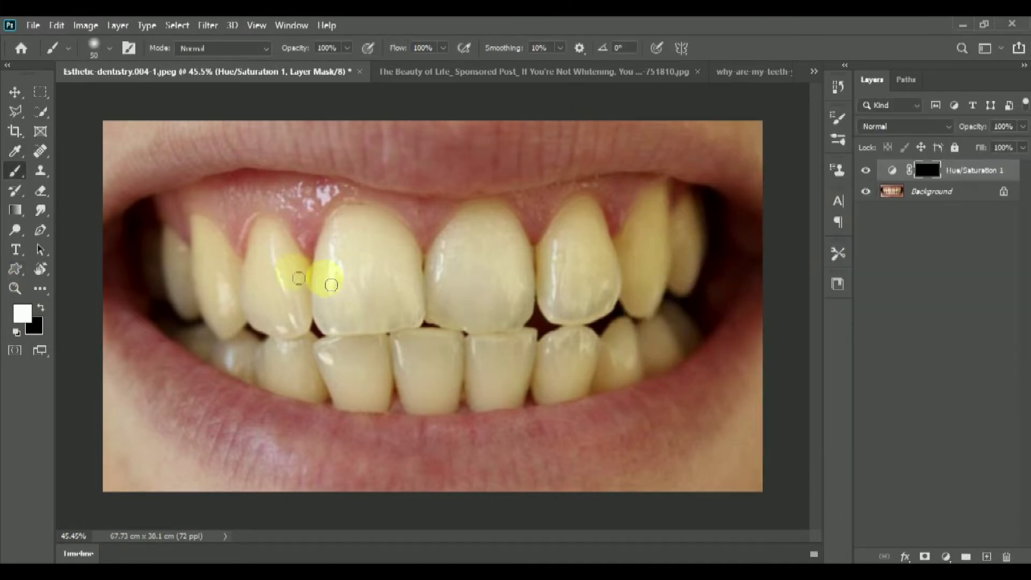
# Step: Paint white on the mask across all teeth, then hide the adjustment layer to compare
pyautogui.moveTo(287, 277)
pyautogui.mouseDown()
pyautogui.moveTo(283, 265)
pyautogui.moveTo(295, 341)
pyautogui.moveTo(238, 288)
pyautogui.moveTo(328, 389)
pyautogui.moveTo(398, 242)
pyautogui.moveTo(384, 252)
pyautogui.mouseUp()
pyautogui.press(']')
pyautogui.press(']')
pyautogui.press(']')
pyautogui.press(']')
pyautogui.press(']')
pyautogui.press(']')
pyautogui.moveTo(386, 298)
pyautogui.mouseDown()
pyautogui.moveTo(515, 268)
pyautogui.moveTo(621, 344)
pyautogui.moveTo(687, 363)
pyautogui.moveTo(639, 386)
pyautogui.moveTo(468, 366)
pyautogui.moveTo(455, 415)
pyautogui.moveTo(424, 375)
pyautogui.moveTo(315, 372)
pyautogui.moveTo(300, 395)
pyautogui.moveTo(341, 299)
pyautogui.moveTo(433, 293)
pyautogui.moveTo(369, 249)
pyautogui.moveTo(310, 307)
pyautogui.moveTo(283, 275)
pyautogui.moveTo(223, 279)
pyautogui.moveTo(370, 269)
pyautogui.moveTo(390, 247)
pyautogui.moveTo(537, 324)
pyautogui.moveTo(374, 363)
pyautogui.moveTo(600, 354)
pyautogui.moveTo(654, 340)
pyautogui.mouseUp()
pyautogui.click(865, 170)
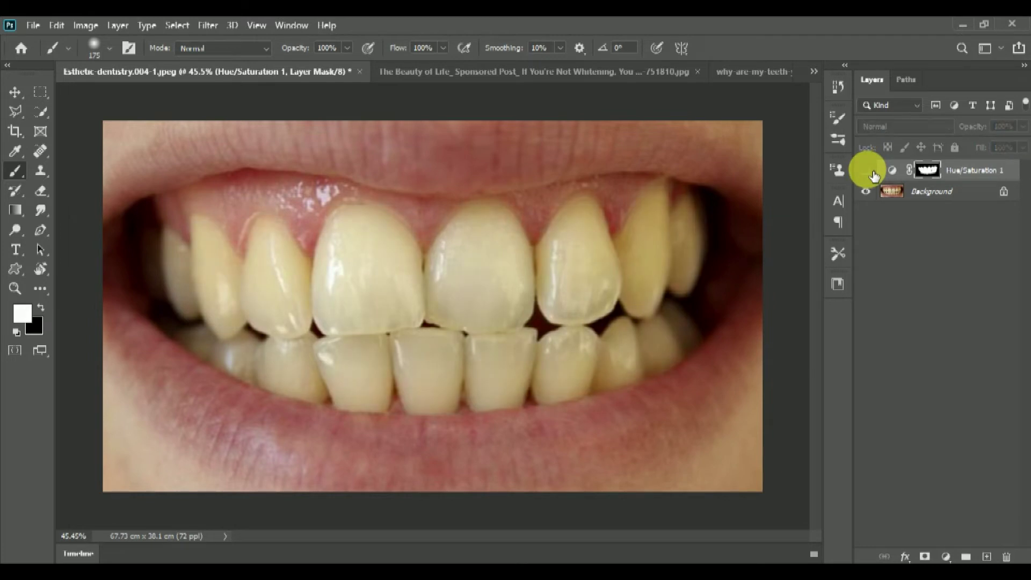
# Step: Toggle the whitening off and on to compare, then switch to the second smile photo
pyautogui.click(871, 171)
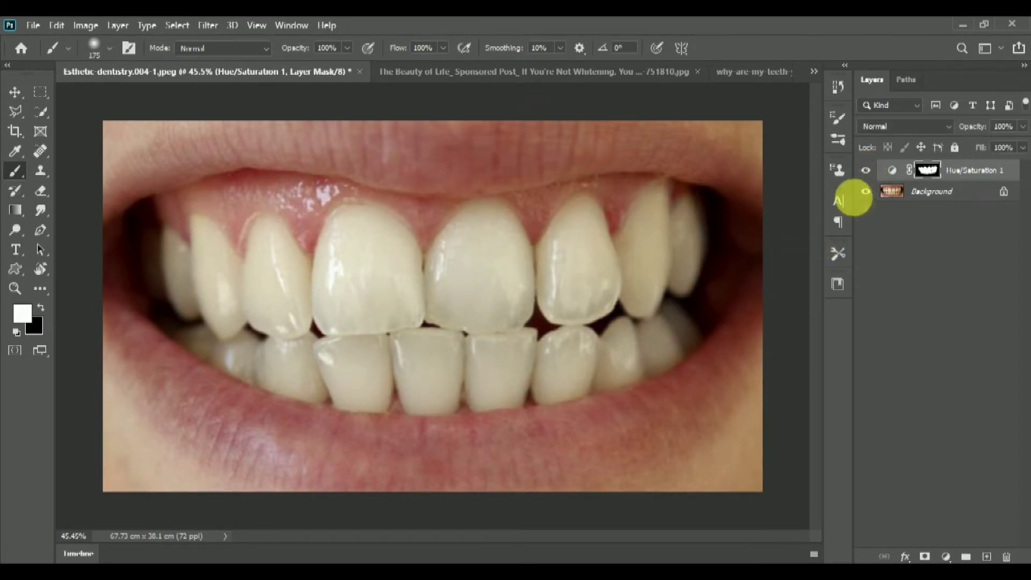
pyautogui.click(866, 171)
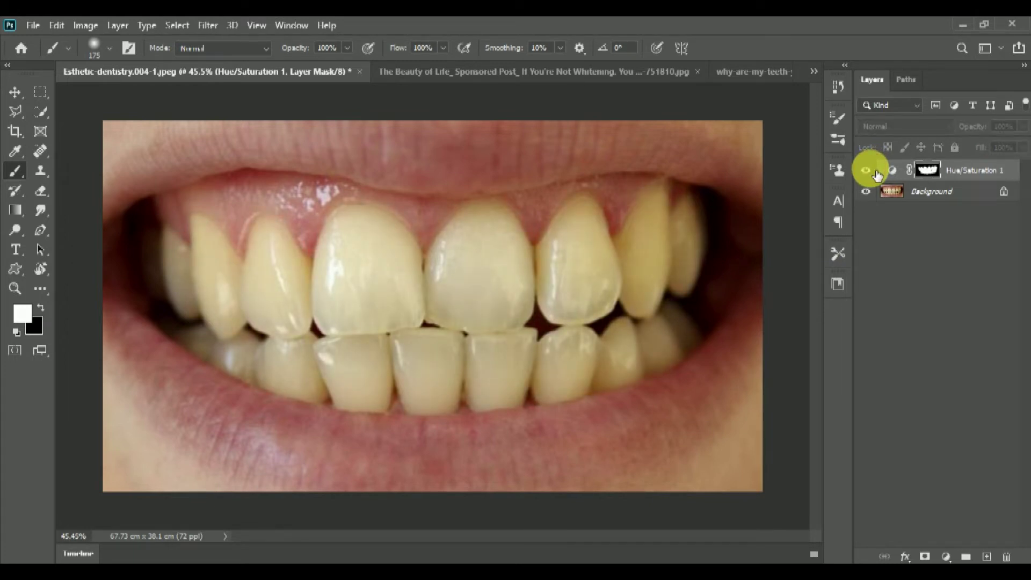
pyautogui.click(865, 171)
pyautogui.scroll(-1, 375, 285)
pyautogui.scroll(1, 429, 300)
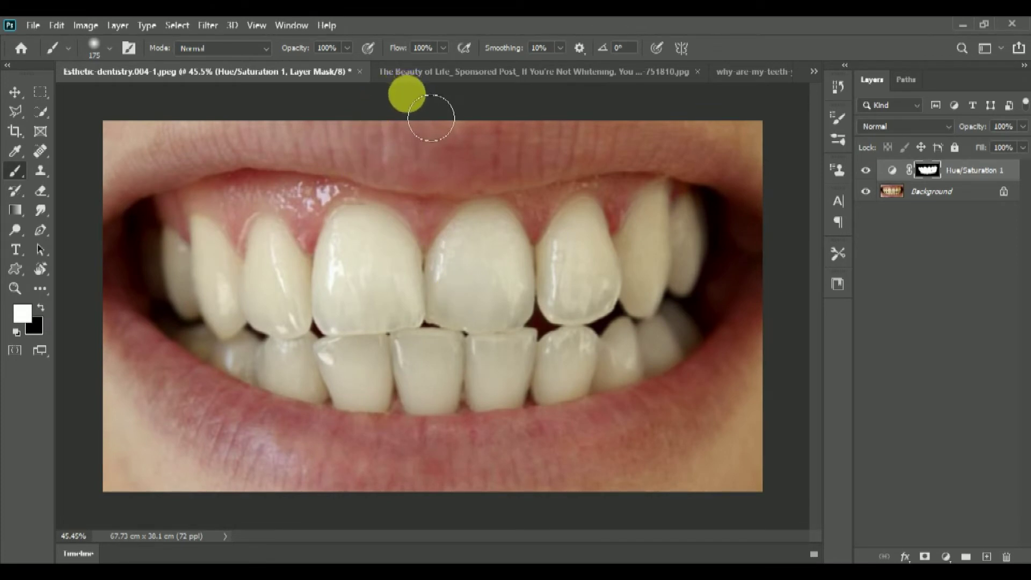
pyautogui.click(407, 76)
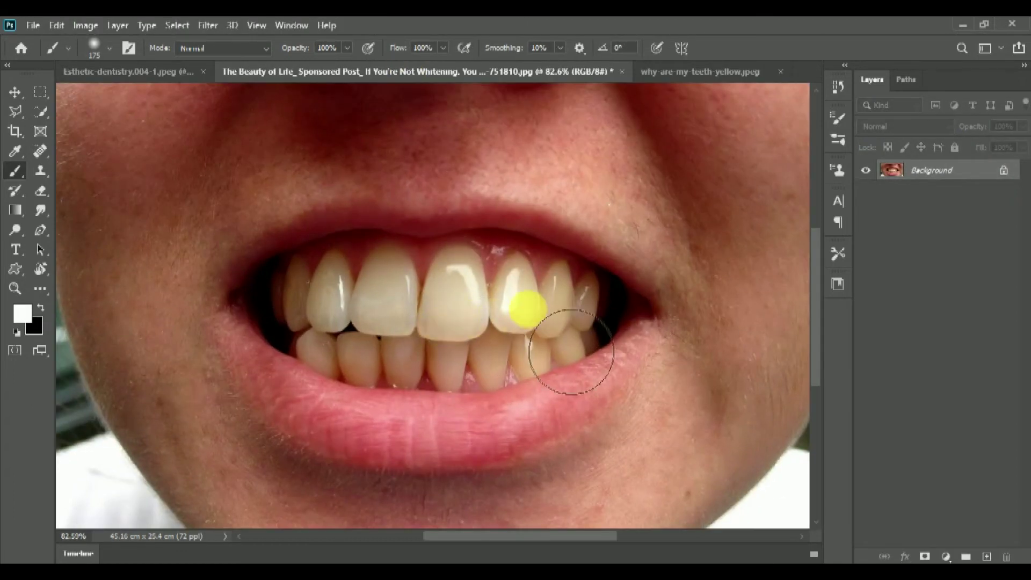
# Step: Fit the photo to the window and add a Hue/Saturation layer targeting the teeth's Yellows
pyautogui.hotkey('ctrl', '0')
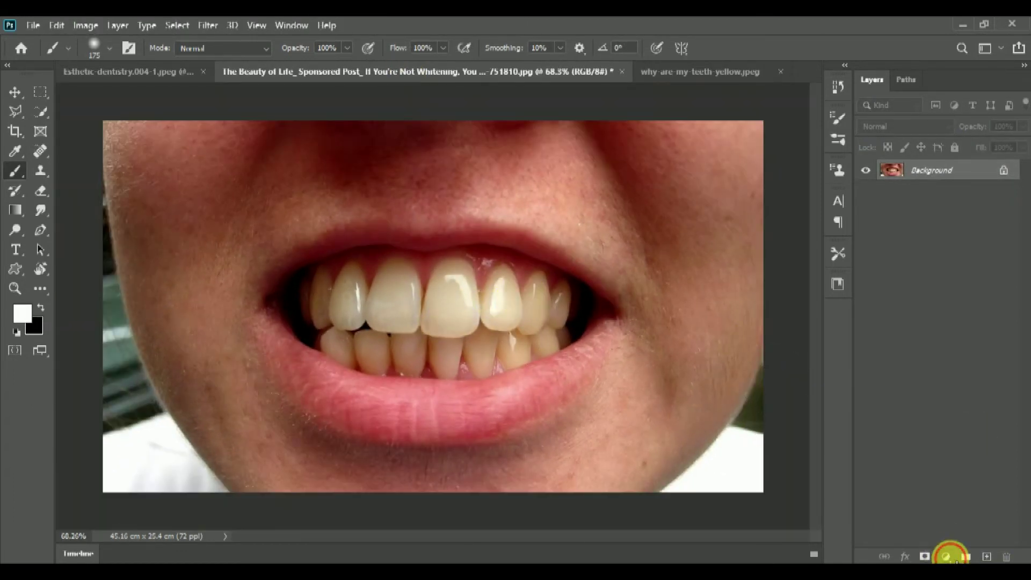
pyautogui.click(945, 556)
pyautogui.click(943, 413)
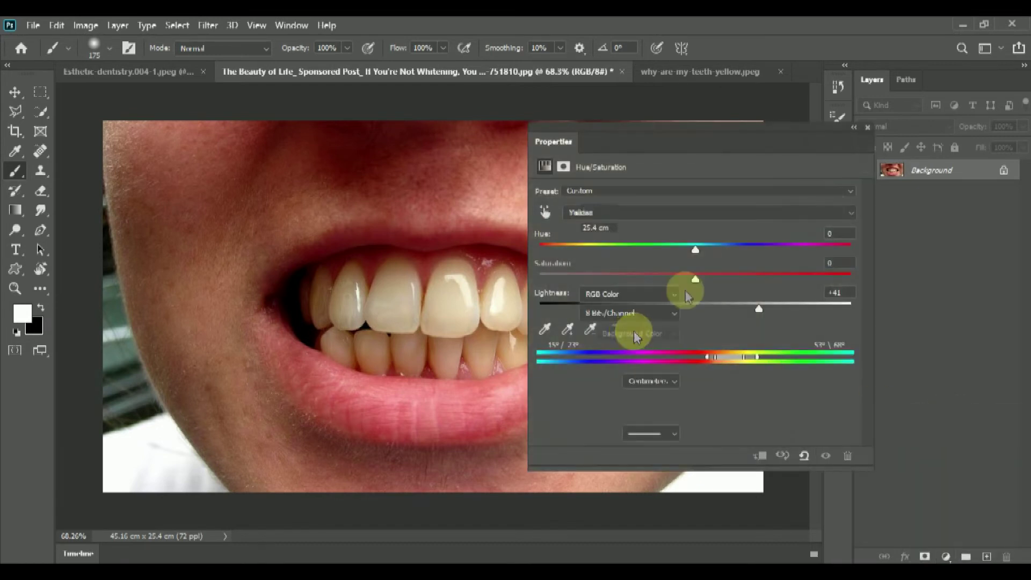
pyautogui.click(544, 212)
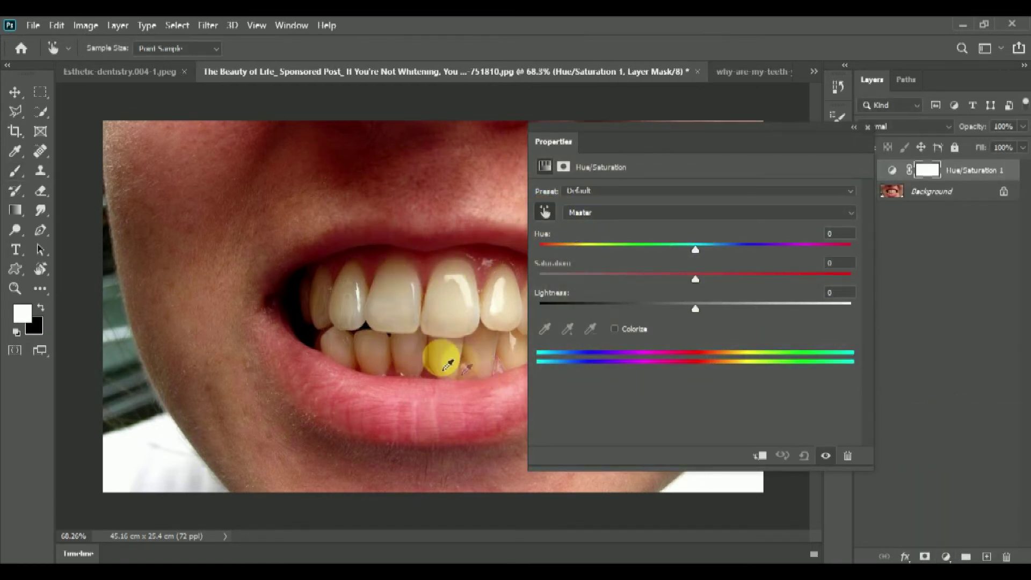
pyautogui.click(397, 350)
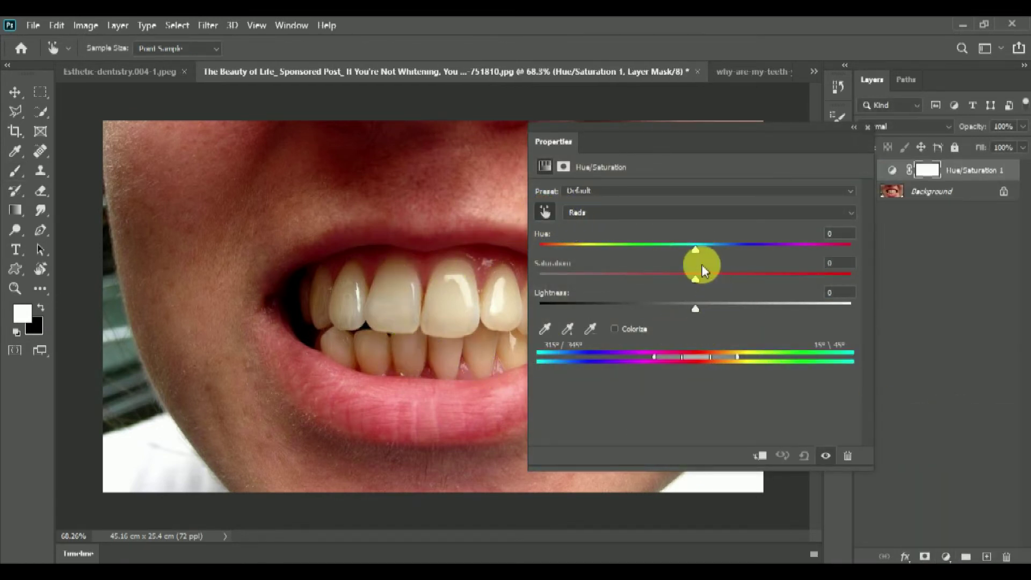
# Step: Exaggerate Hue and Saturation, then adjust the Yellows range sliders to fit the teeth
pyautogui.moveTo(695, 249); pyautogui.dragTo(851, 248)
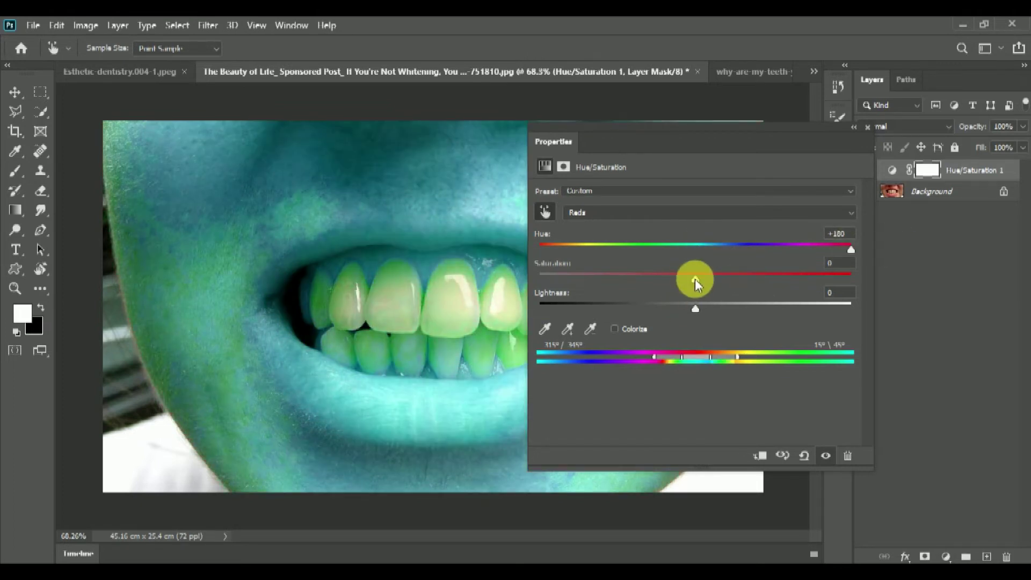
pyautogui.moveTo(695, 278); pyautogui.dragTo(851, 279)
pyautogui.moveTo(694, 356); pyautogui.dragTo(733, 356)
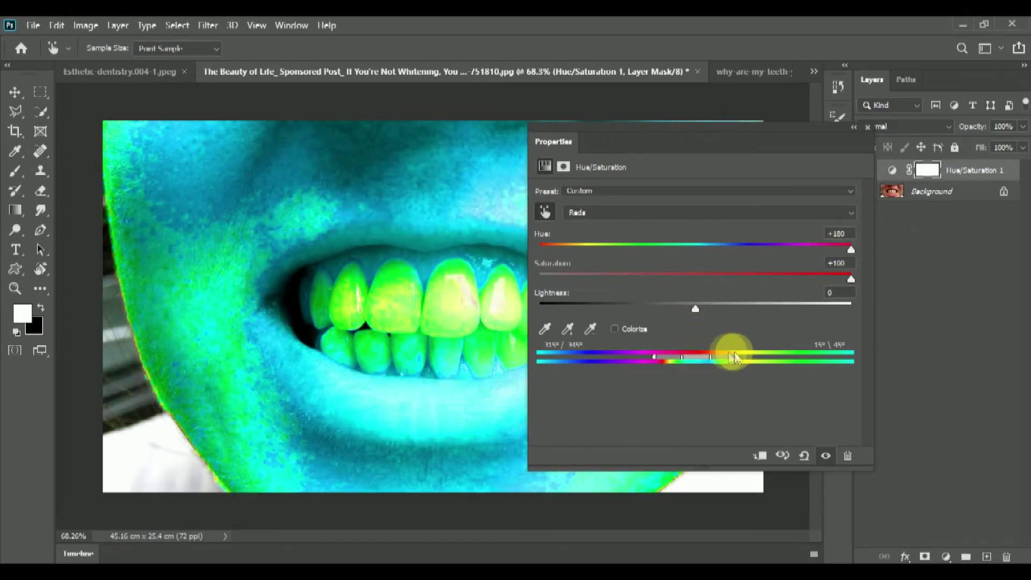
pyautogui.moveTo(732, 356); pyautogui.dragTo(659, 360)
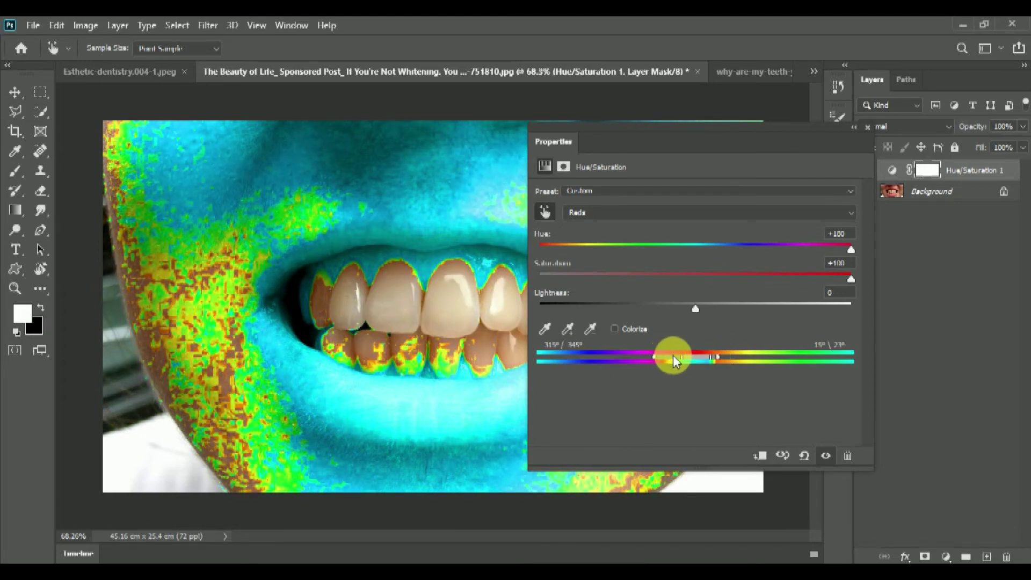
pyautogui.moveTo(659, 355); pyautogui.dragTo(678, 358)
pyautogui.moveTo(708, 356); pyautogui.dragTo(725, 355)
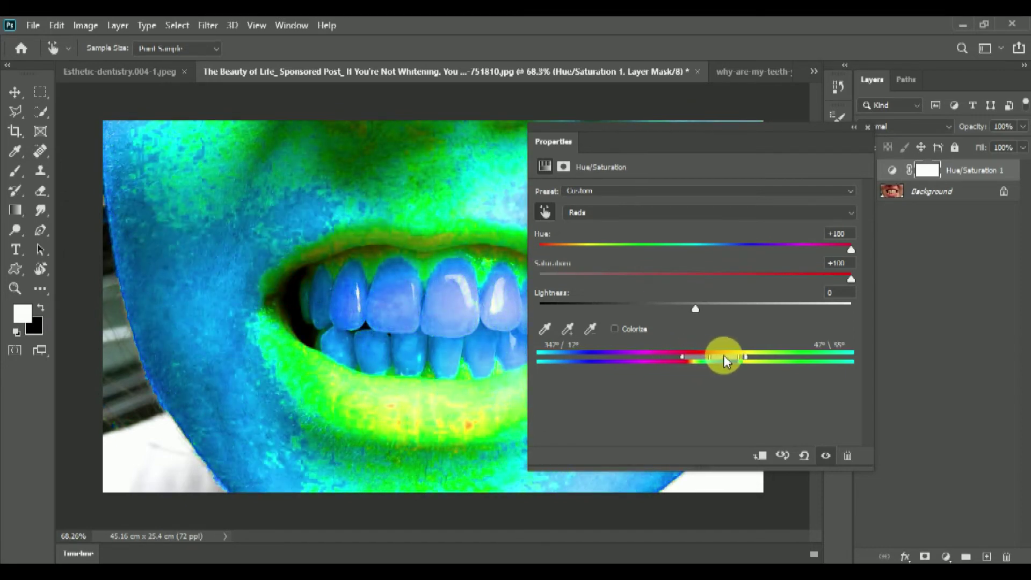
# Step: Reset Hue and Saturation to 0 and raise Yellows Lightness to about +38
pyautogui.moveTo(854, 234)
pyautogui.mouseDown()
pyautogui.moveTo(819, 233)
pyautogui.moveTo(823, 265)
pyautogui.mouseUp()
pyautogui.write('0')
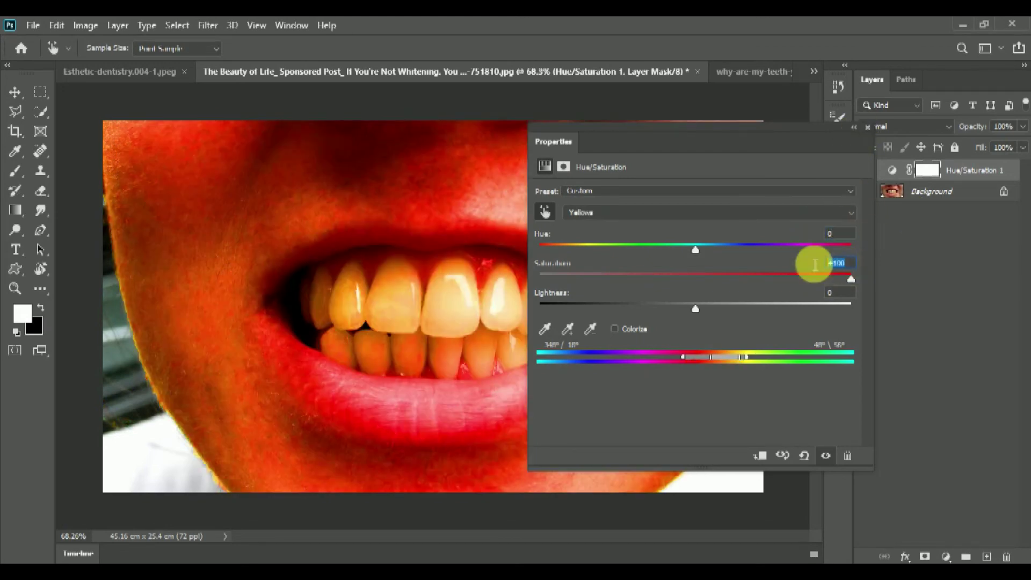
pyautogui.write('0')
pyautogui.moveTo(698, 308); pyautogui.dragTo(754, 306)
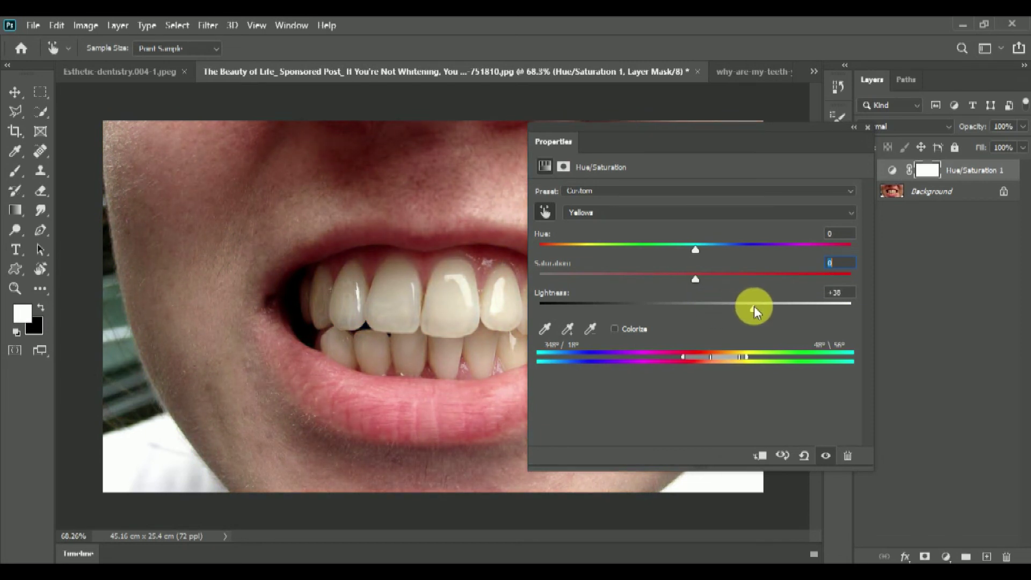
pyautogui.click(867, 127)
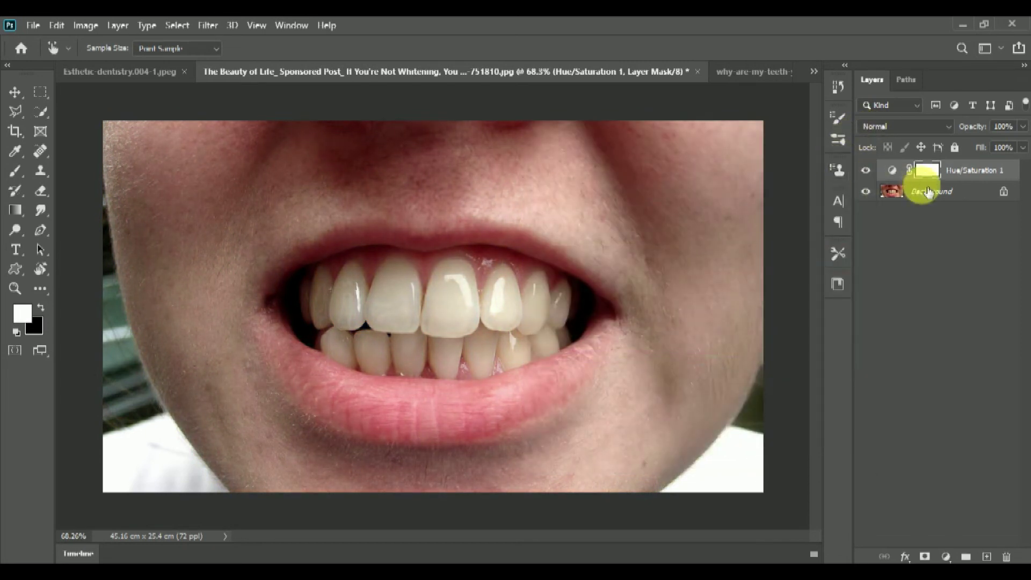
# Step: Invert the mask to hide the whitening and set up the Brush with white foreground
pyautogui.hotkey('ctrl', 'i')
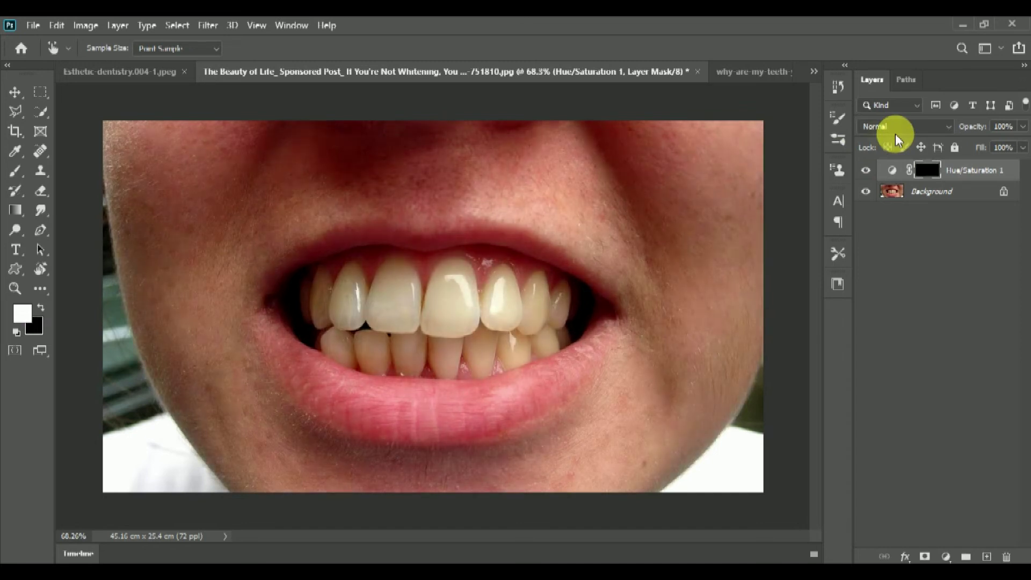
pyautogui.click(15, 170)
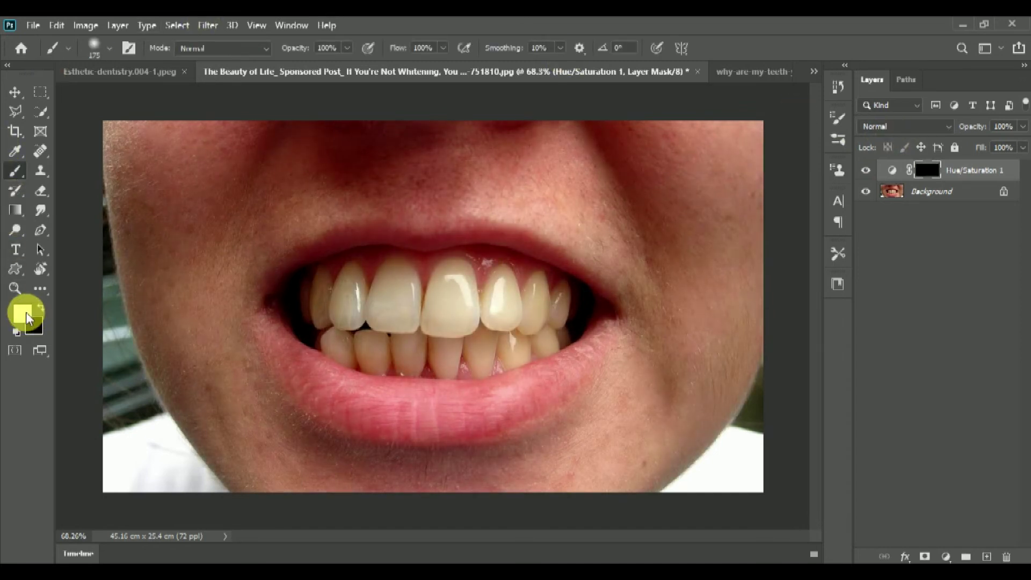
pyautogui.click(27, 317)
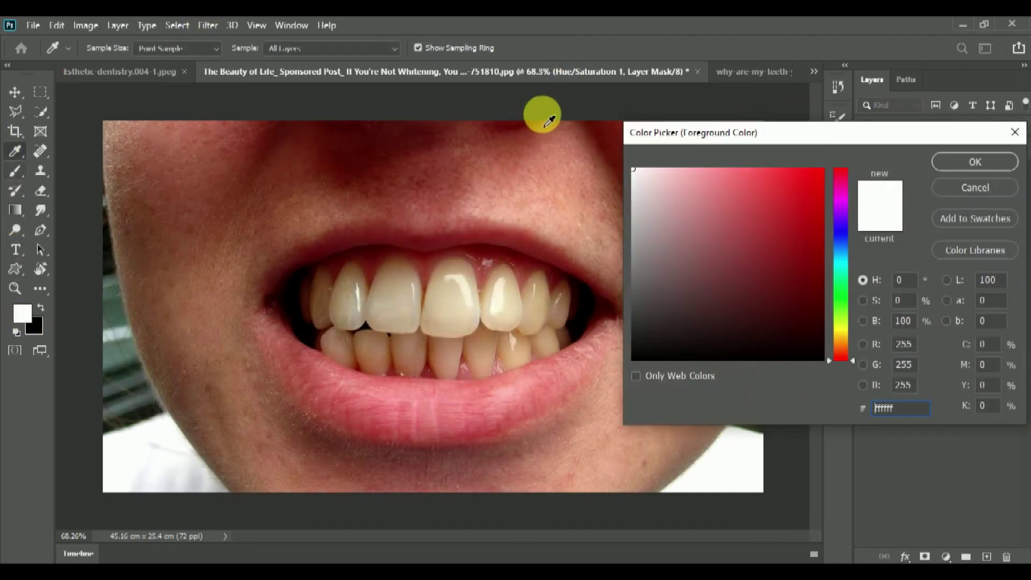
pyautogui.press('Return')
pyautogui.scroll(2, 460, 299)
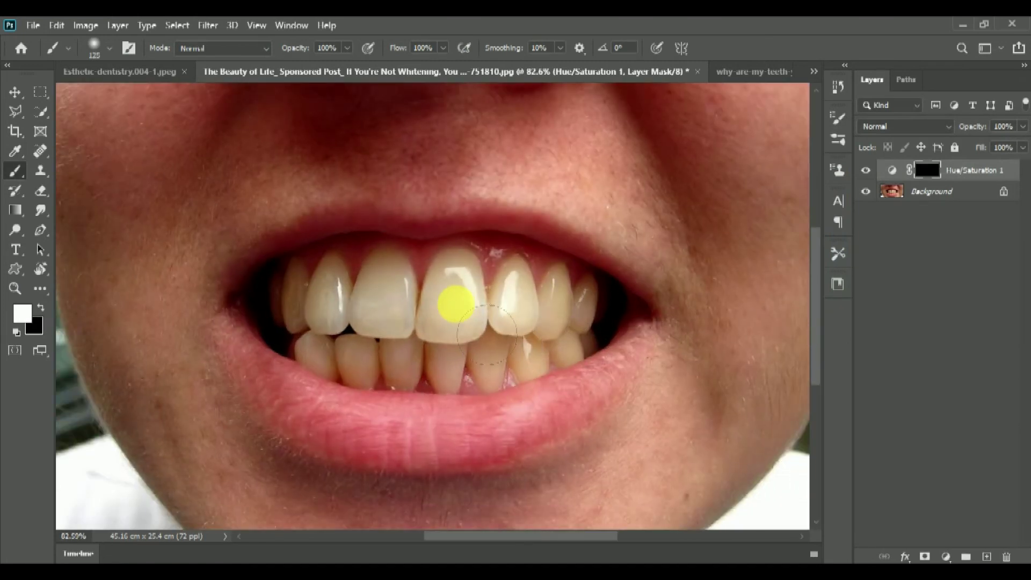
# Step: Paint white over the teeth with a smaller brush, then toggle the layer to compare
pyautogui.press('[')
pyautogui.press('[')
pyautogui.moveTo(486, 334)
pyautogui.mouseDown()
pyautogui.moveTo(576, 320)
pyautogui.moveTo(371, 374)
pyautogui.mouseUp()
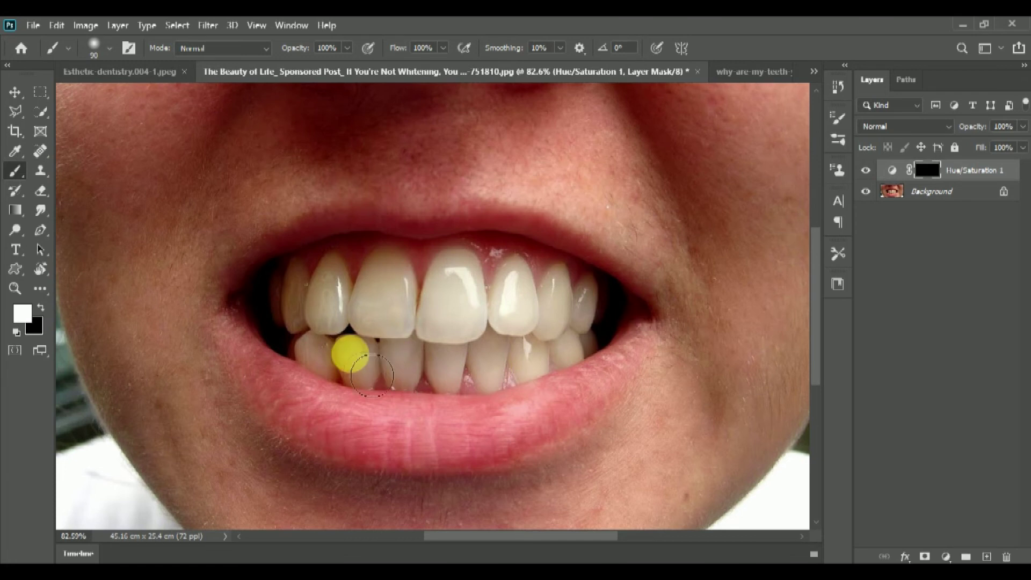
pyautogui.moveTo(371, 374)
pyautogui.mouseDown()
pyautogui.moveTo(405, 331)
pyautogui.moveTo(415, 374)
pyautogui.mouseUp()
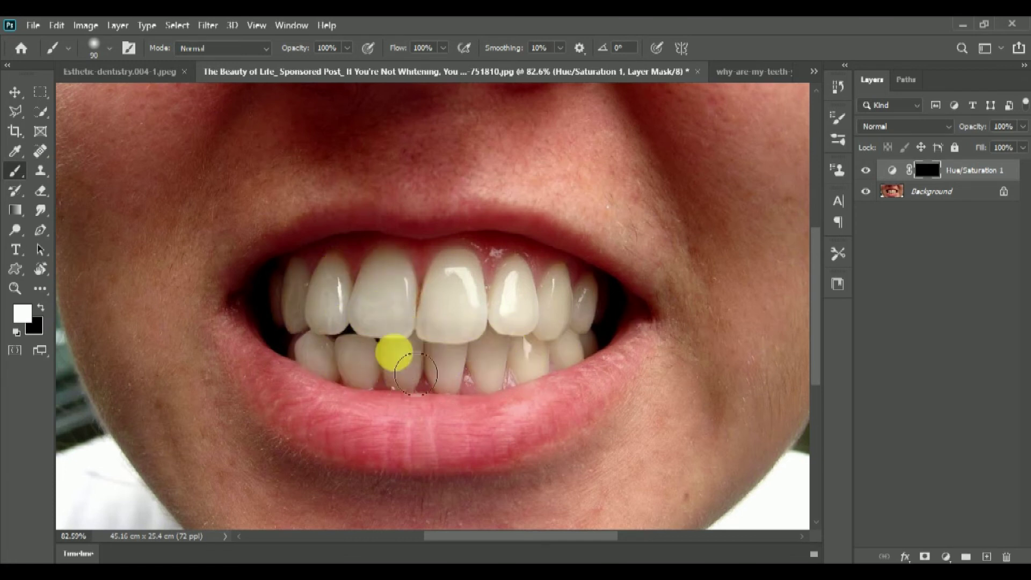
pyautogui.scroll(-3, 421, 345)
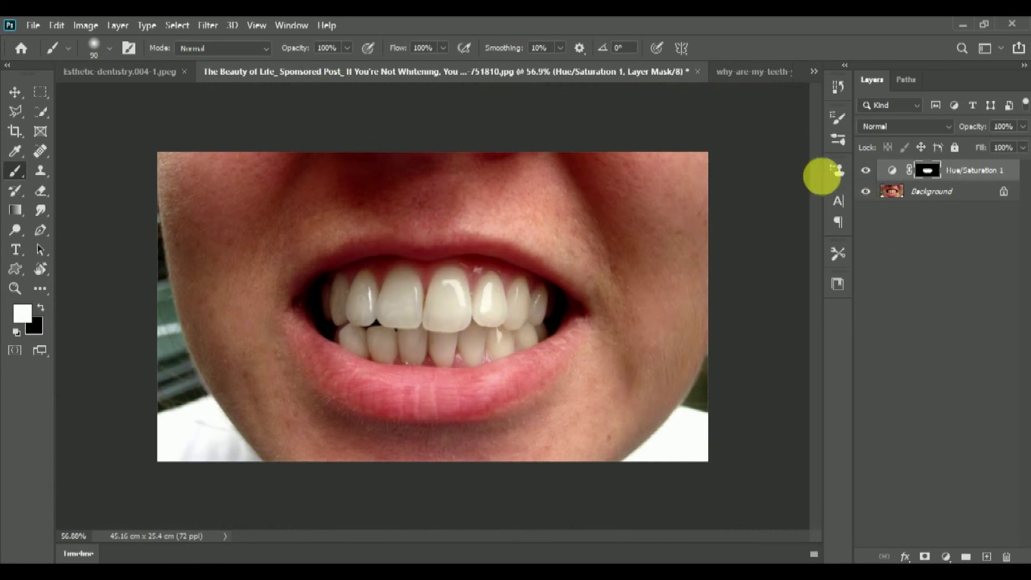
pyautogui.click(866, 170)
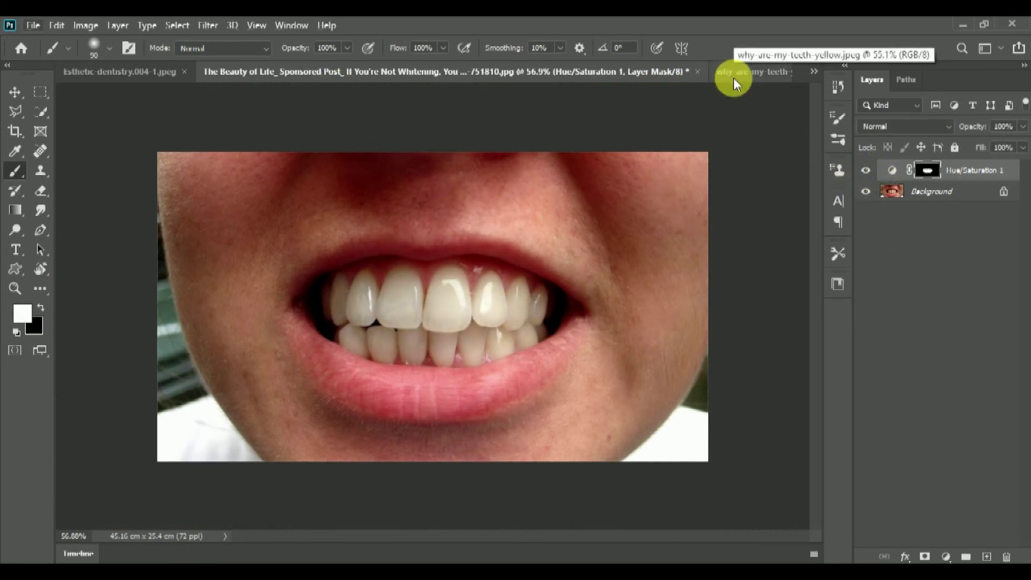
# Step: Return to the Esthetic dentistry photo and toggle its whitening off and on to compare
pyautogui.click(136, 75)
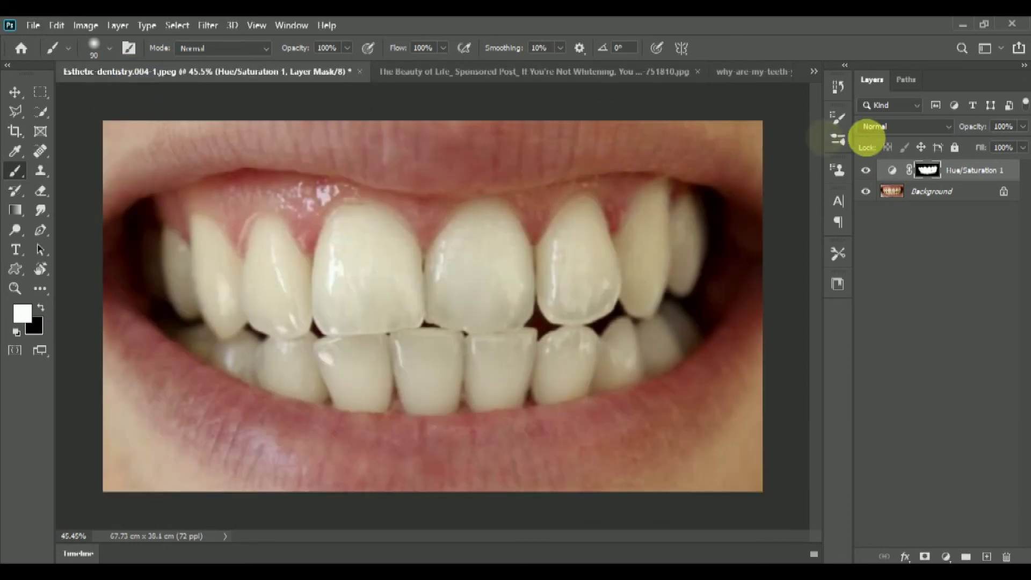
pyautogui.click(865, 170)
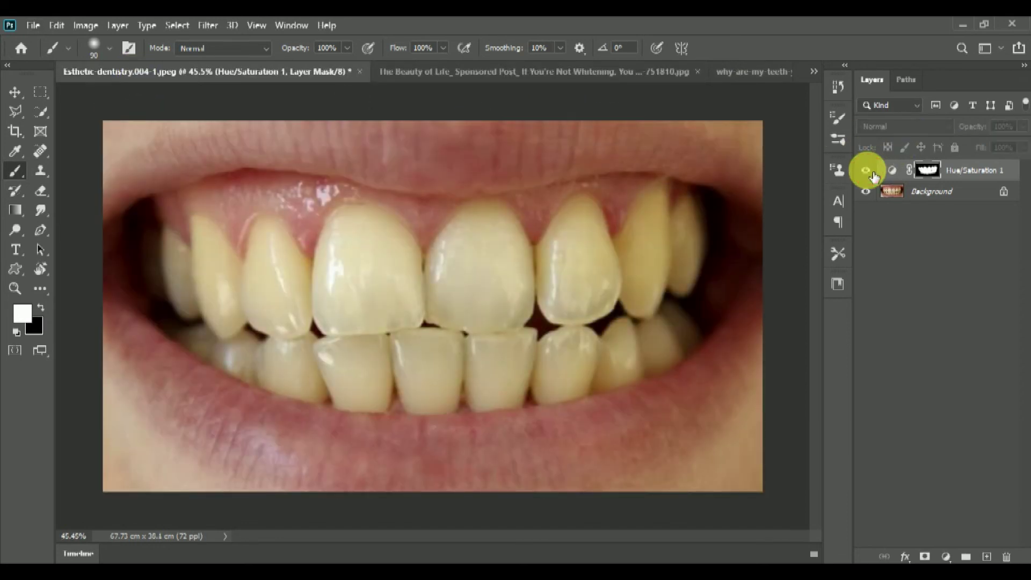
pyautogui.click(870, 172)
pyautogui.keyDown('alt'); pyautogui.scroll(-3, 300, 284); pyautogui.keyUp('alt')
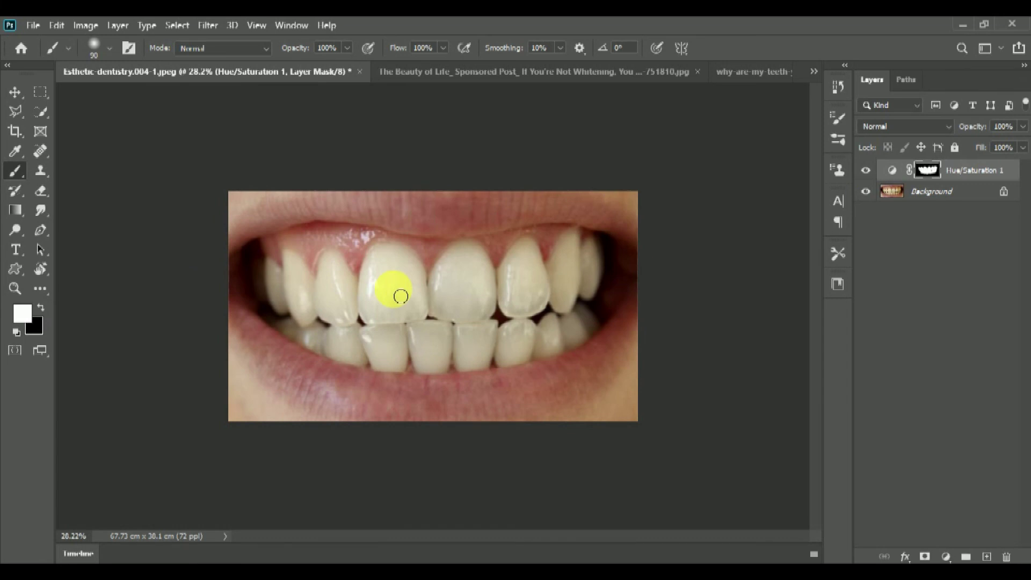